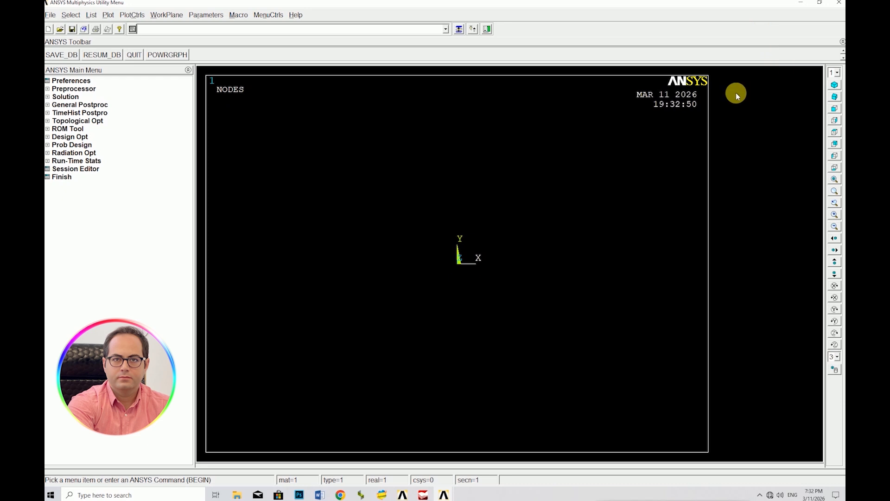
Filter the interface preferences to the Structural discipline
left_click(70, 80)
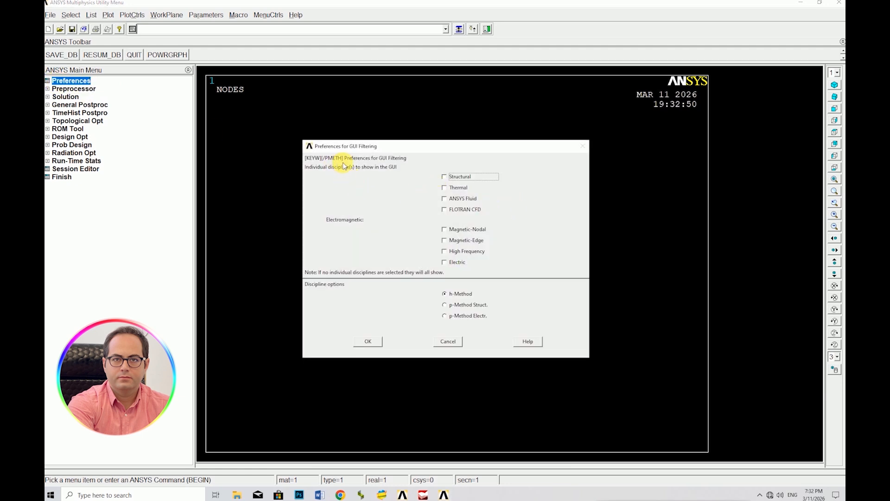
left_click(444, 177)
left_click(368, 342)
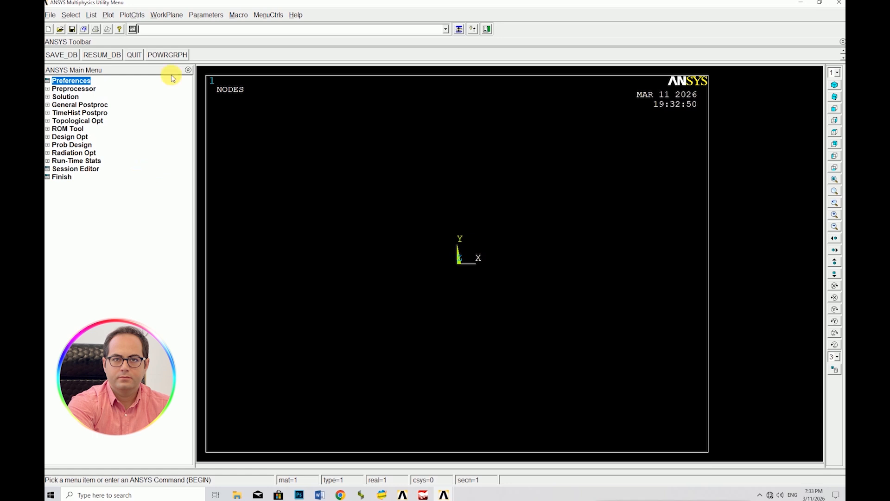
Add the 3D finite strain 3 node 189 beam as element type 1
left_click(58, 89)
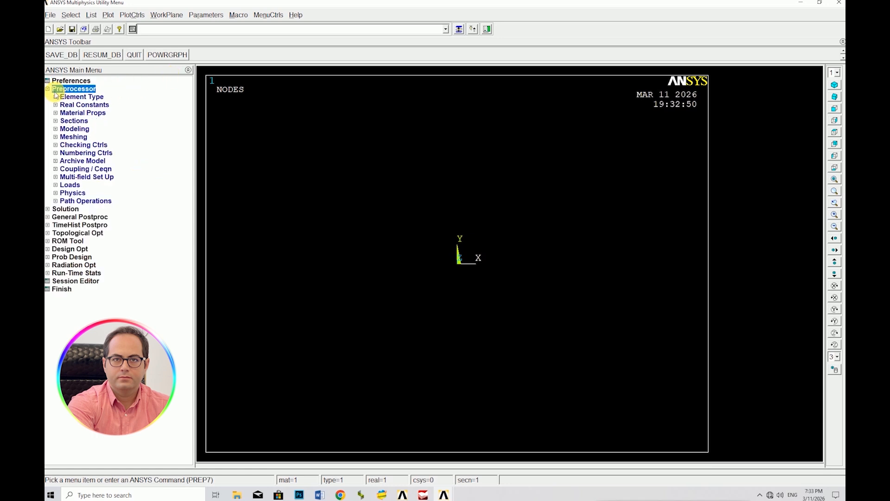
left_click(63, 98)
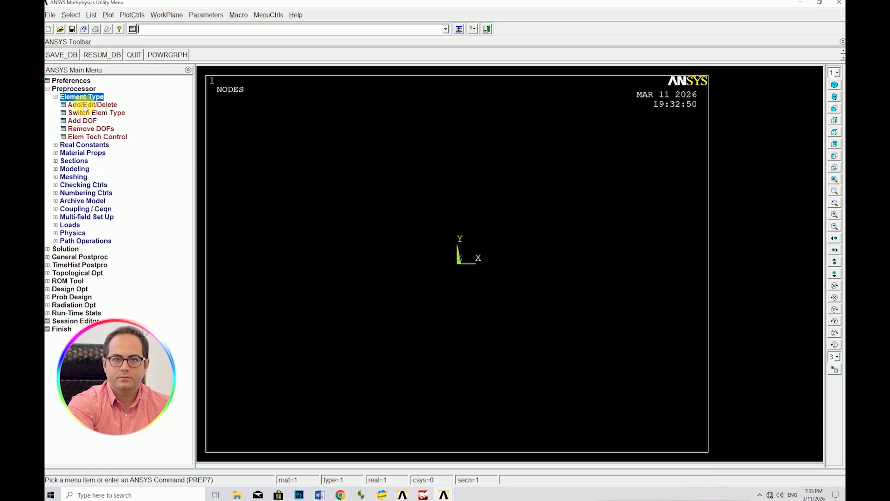
left_click(80, 110)
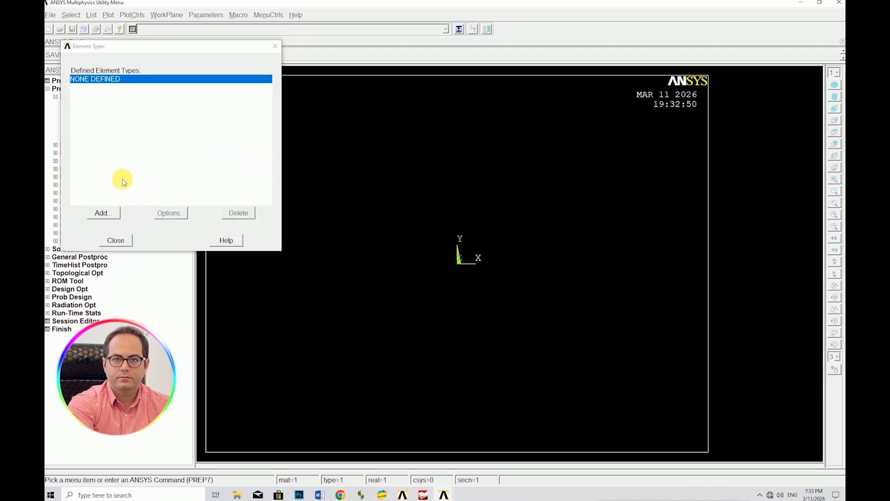
left_click(104, 213)
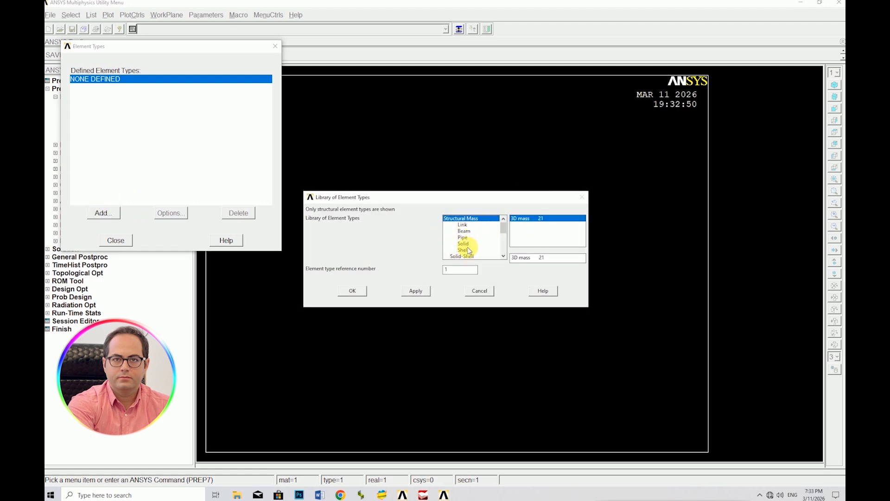
left_click(464, 230)
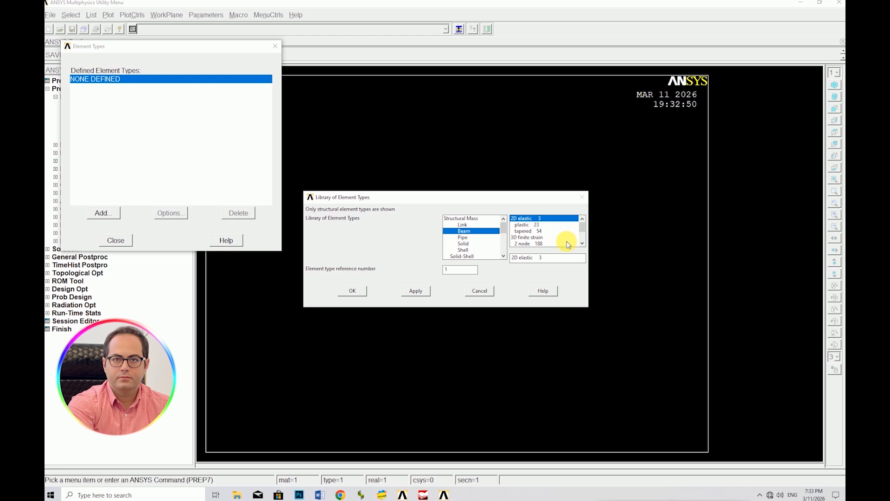
left_click(583, 243)
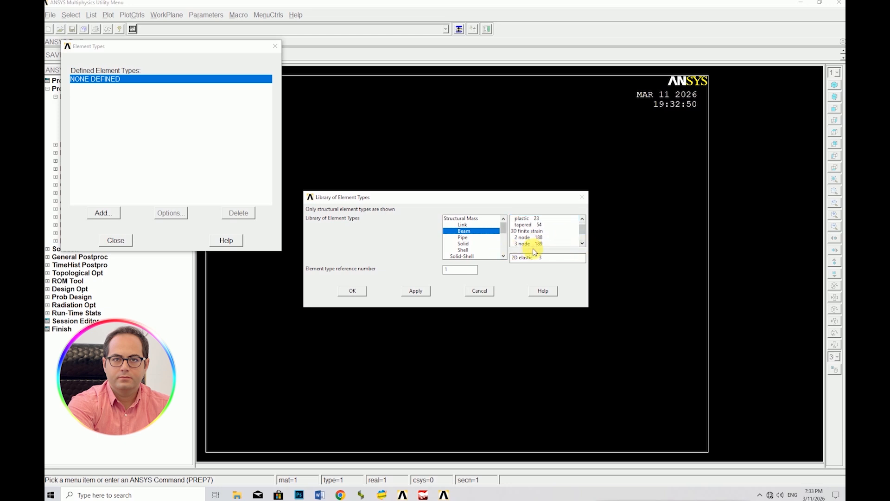
left_click(529, 244)
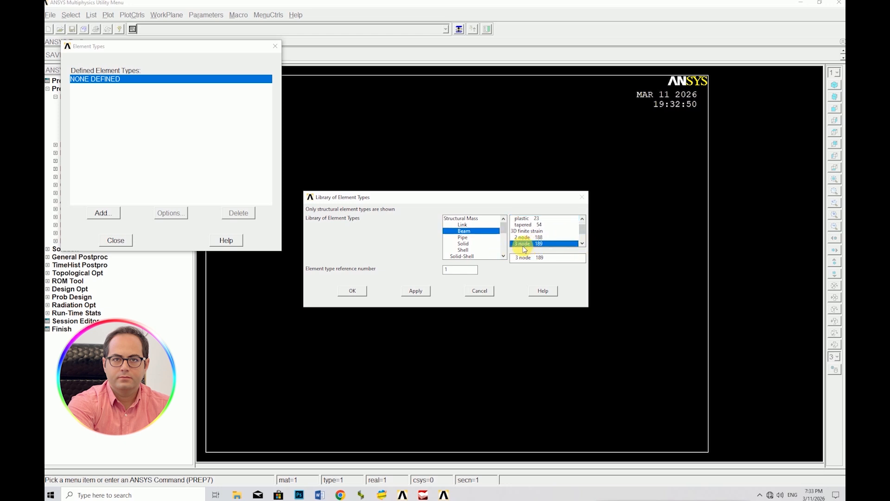
left_click(354, 292)
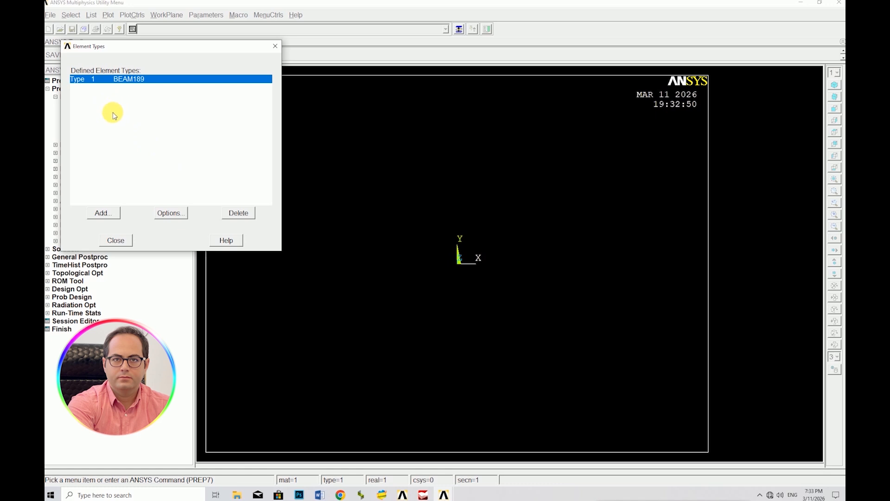
left_click(116, 241)
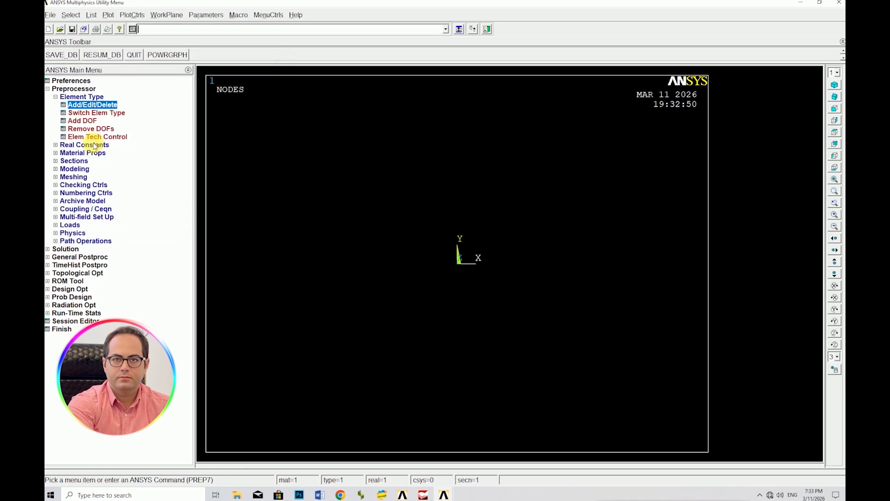
left_click(77, 96)
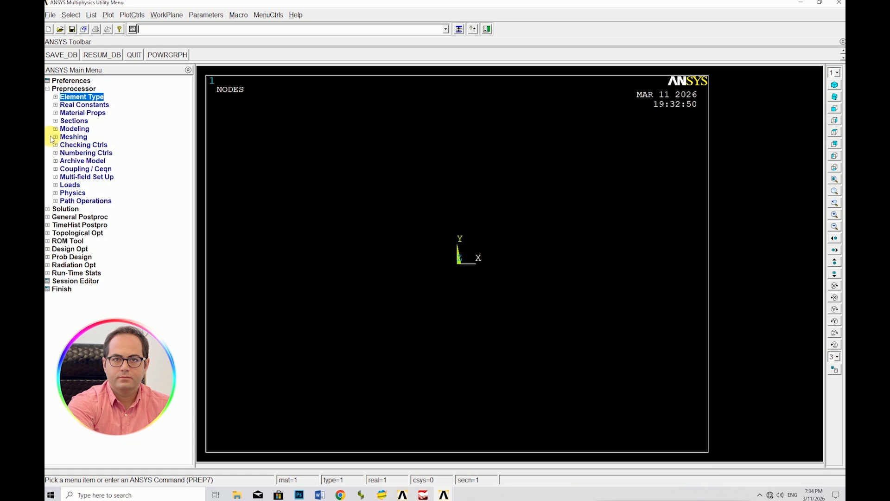
Define a linear elastic isotropic model for material 1 with EX 2e11 and PRXY 0.3
left_click(72, 113)
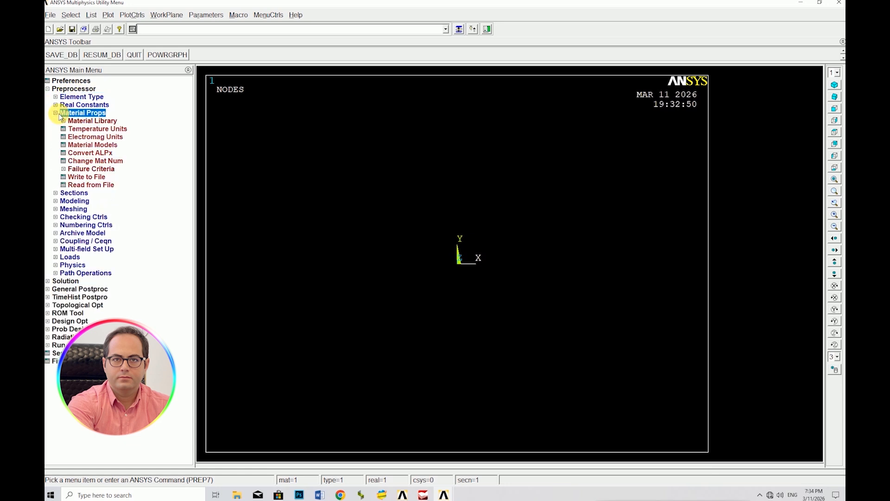
left_click(77, 144)
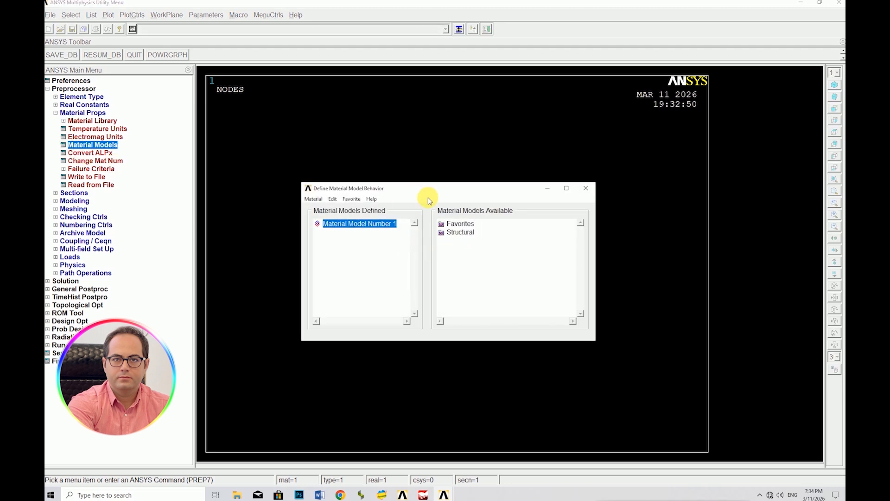
left_click_drag(431, 192, 432, 168)
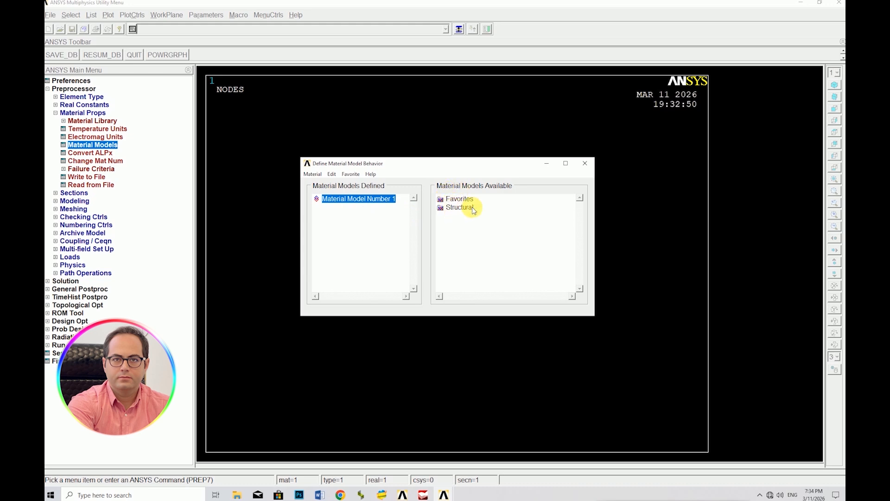
double_click(440, 207)
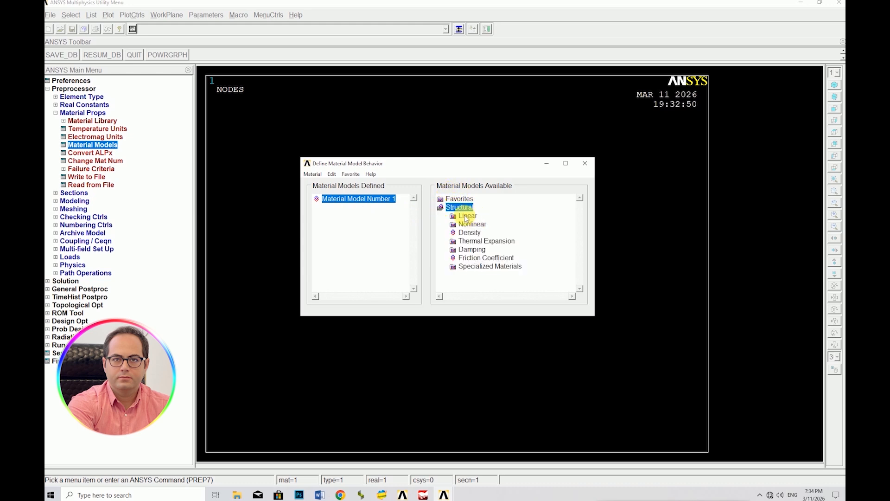
double_click(466, 217)
double_click(480, 224)
double_click(486, 233)
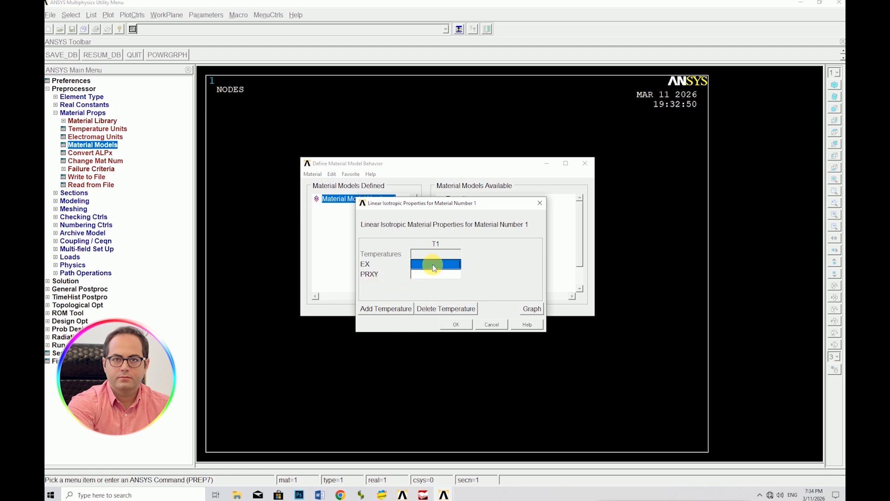
type("2e11")
left_click(428, 275)
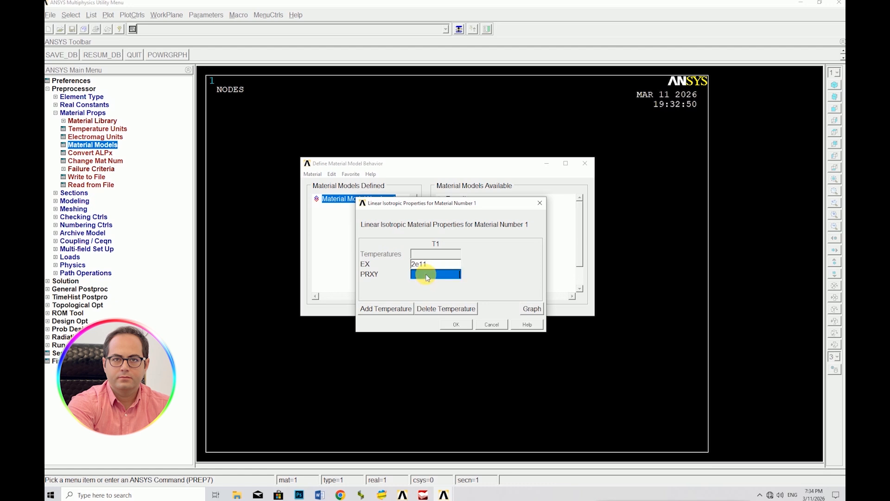
type("0.3")
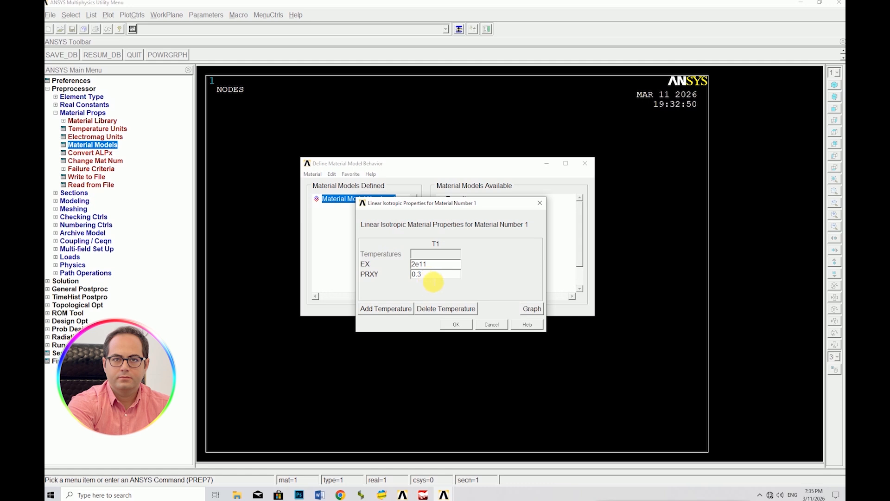
left_click(456, 325)
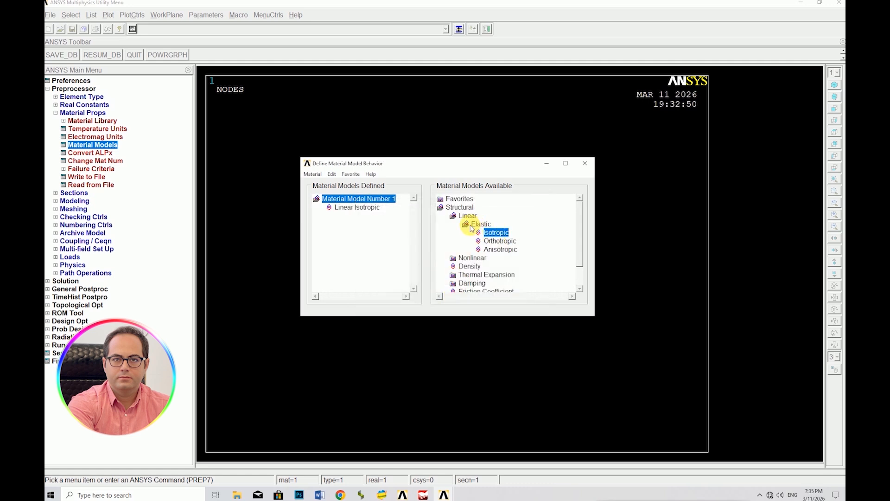
Add a density of 7850 to material 1 and finish the material definition
double_click(481, 224)
double_click(461, 242)
left_click_drag(440, 211, 443, 183)
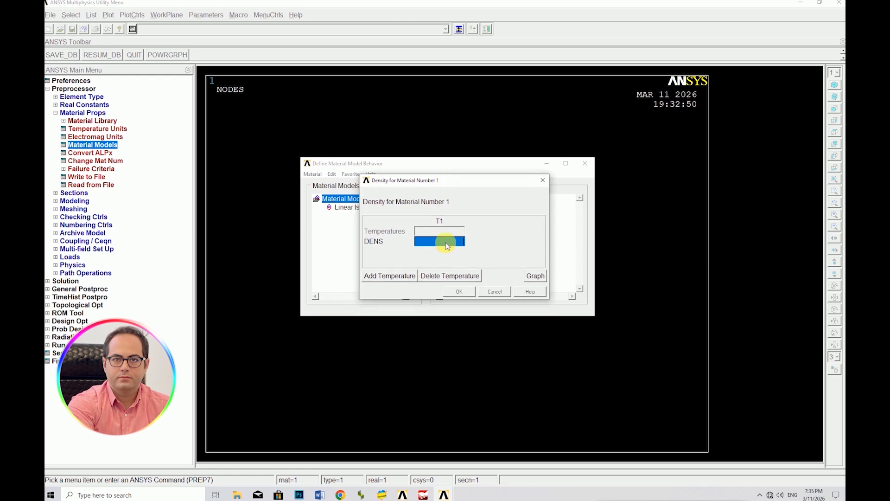
type("7850")
left_click(460, 291)
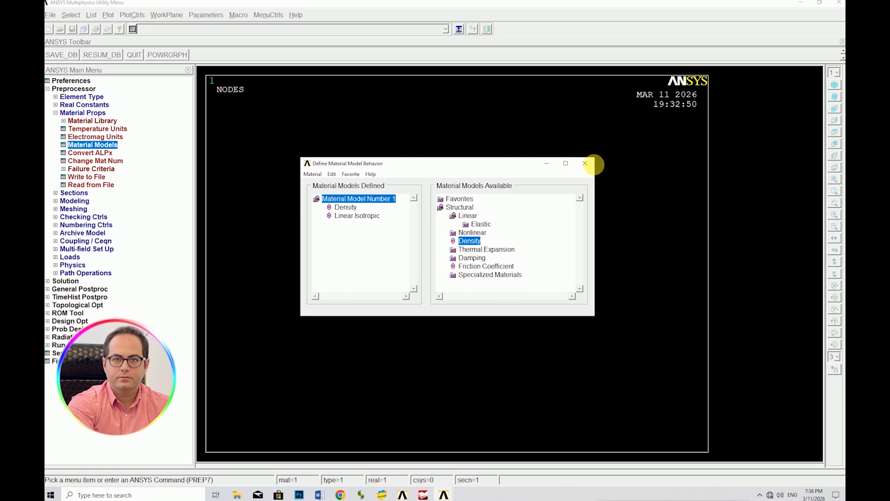
left_click(587, 164)
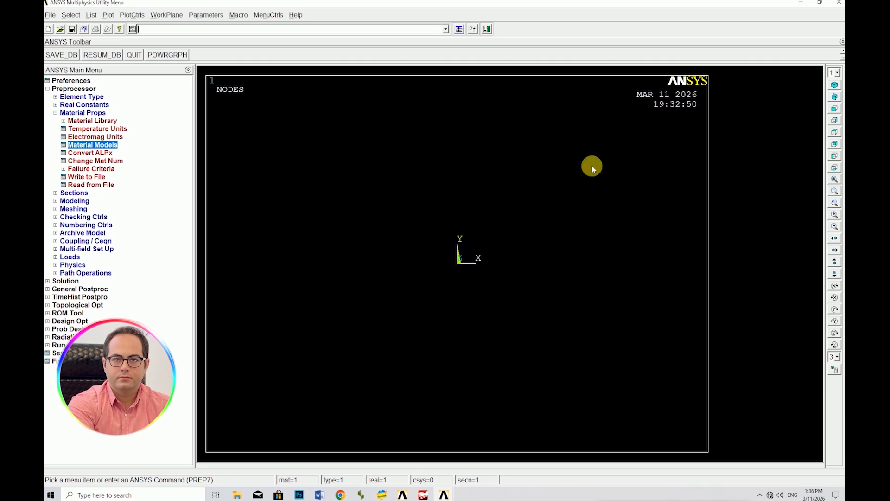
left_click(56, 112)
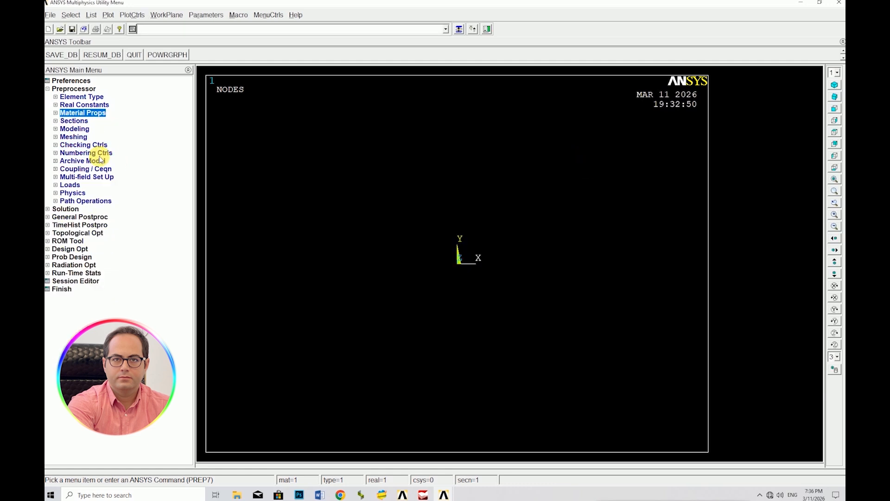
Start a common beam section with ID 1 named box20t1, using the hollow rectangle sub-type
left_click(56, 122)
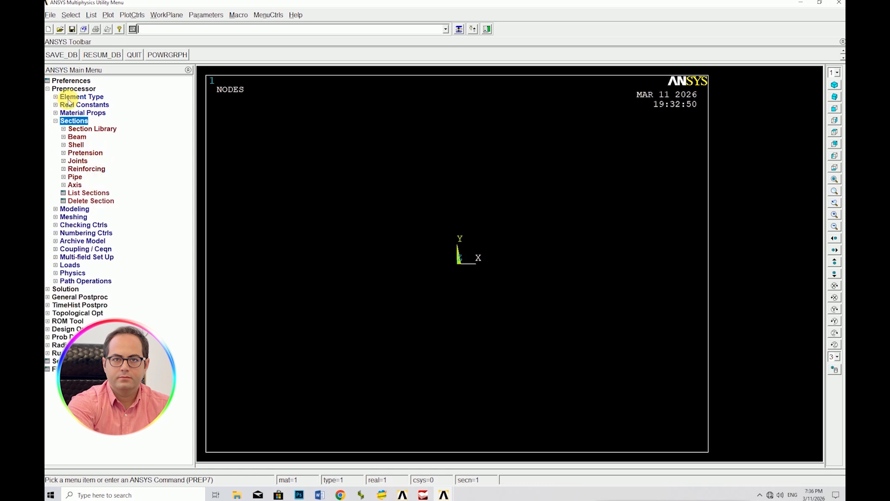
left_click(64, 137)
left_click(81, 145)
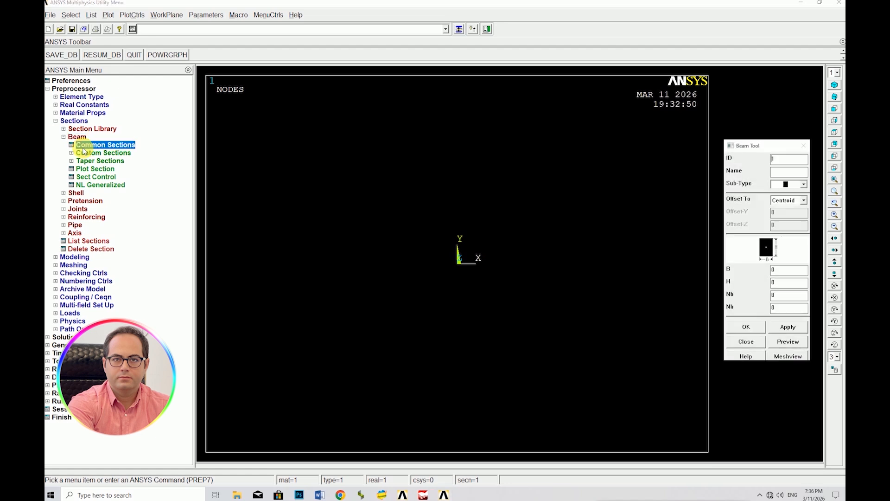
left_click_drag(762, 150, 578, 127)
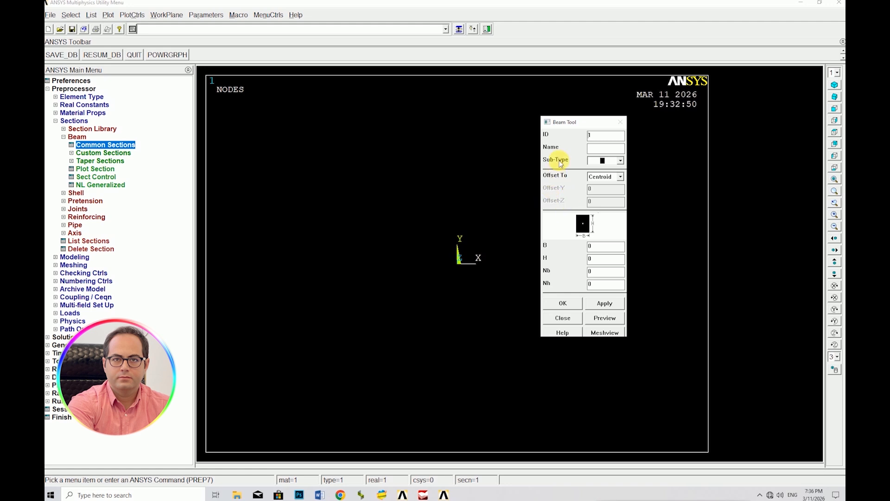
left_click(602, 148)
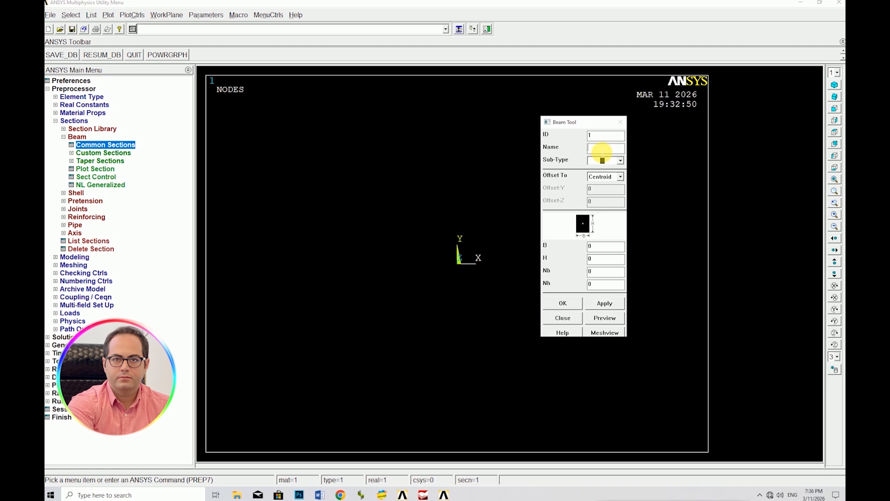
type("box20t1")
left_click(619, 161)
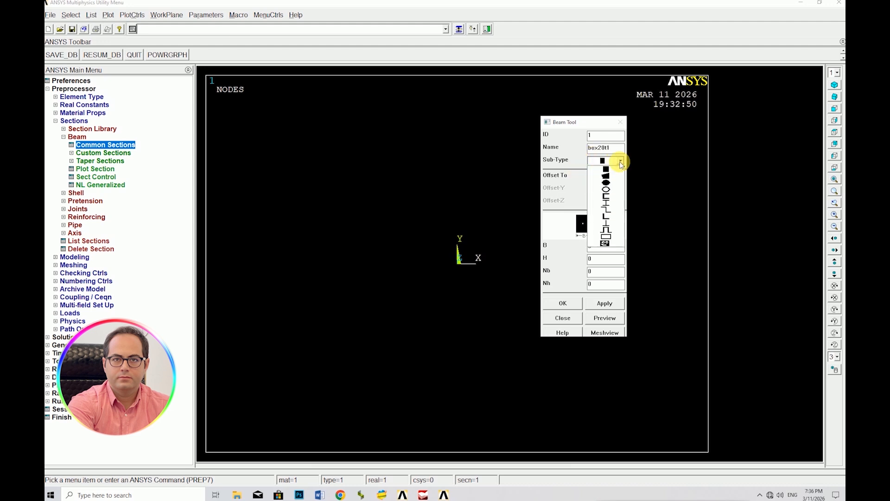
left_click(608, 238)
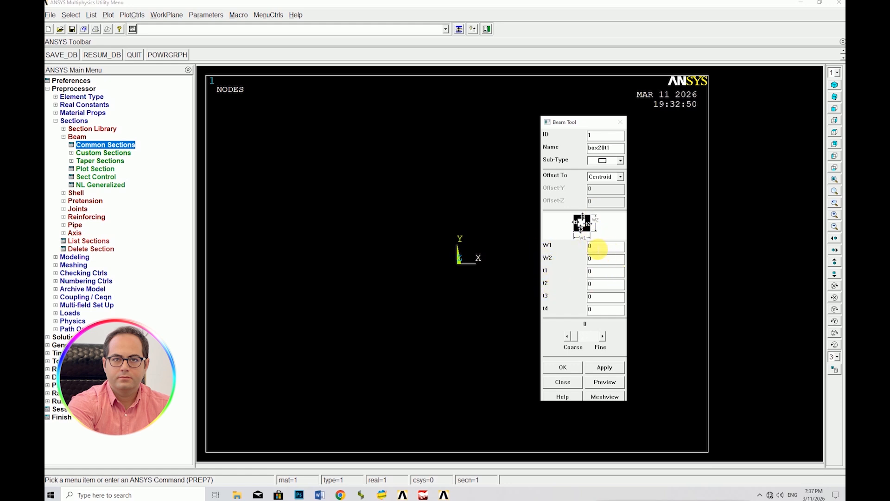
Set the box section's W1 and W2 to 0.2 and t1 through t4 to 0.01, and preview it
double_click(598, 248)
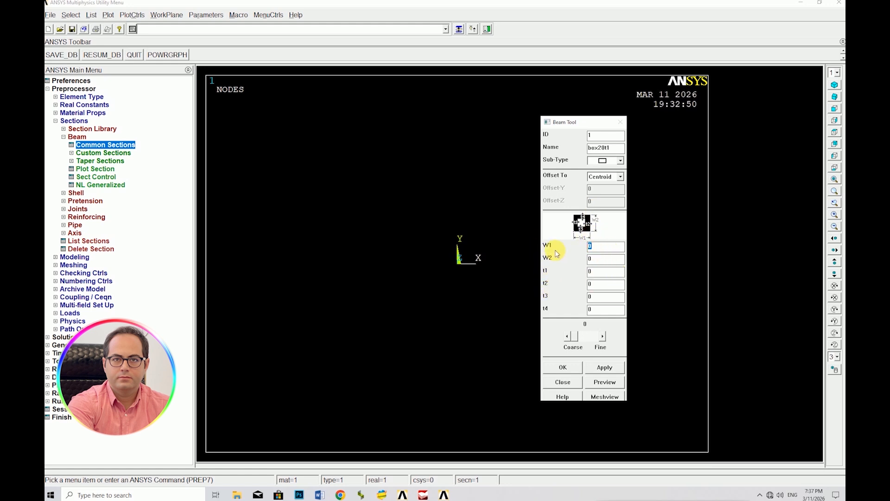
type("0.2")
double_click(591, 259)
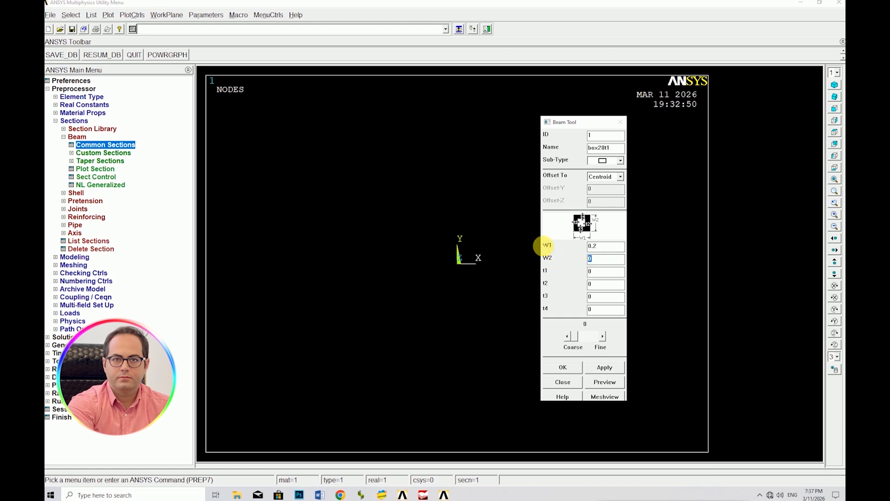
type("0.2")
double_click(591, 271)
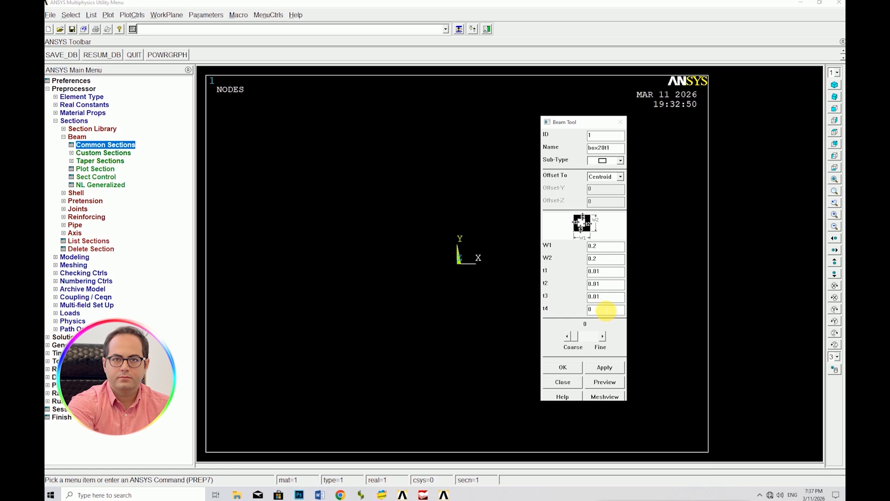
left_click_drag(606, 310, 532, 312)
type("01")
left_click(605, 382)
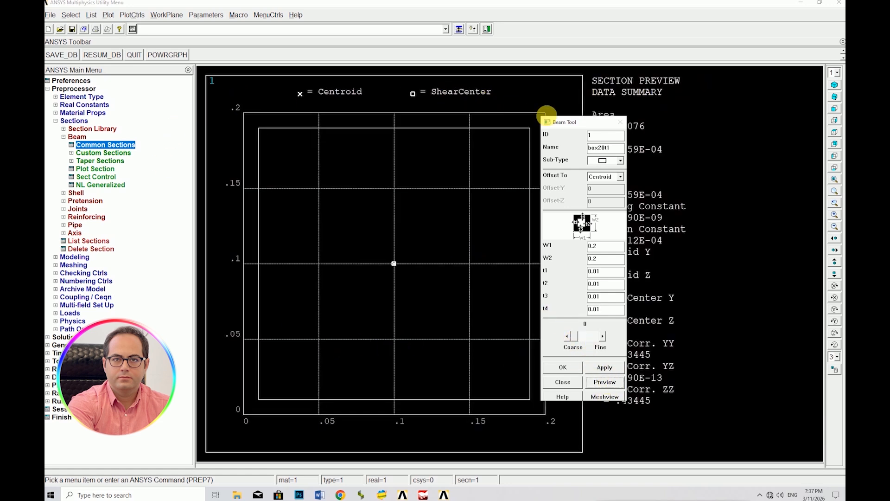
Preview the box section's mesh at refinement levels 1 and 2
left_click_drag(563, 119, 680, 94)
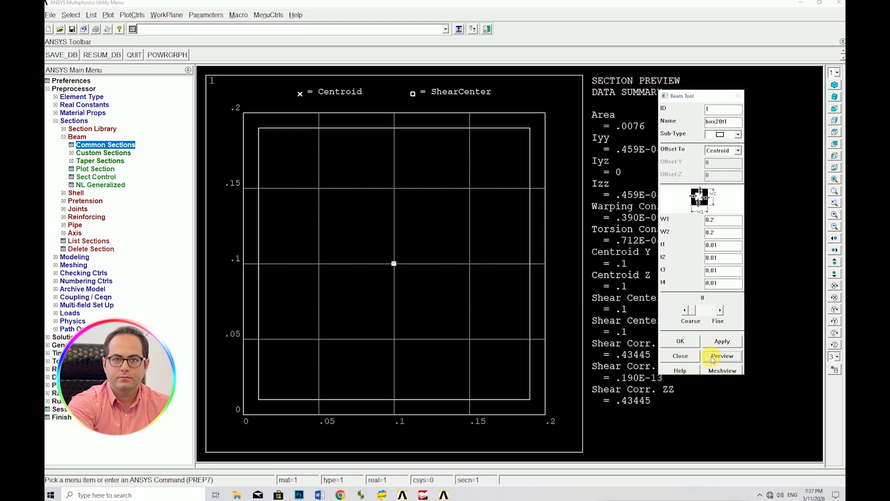
left_click(720, 310)
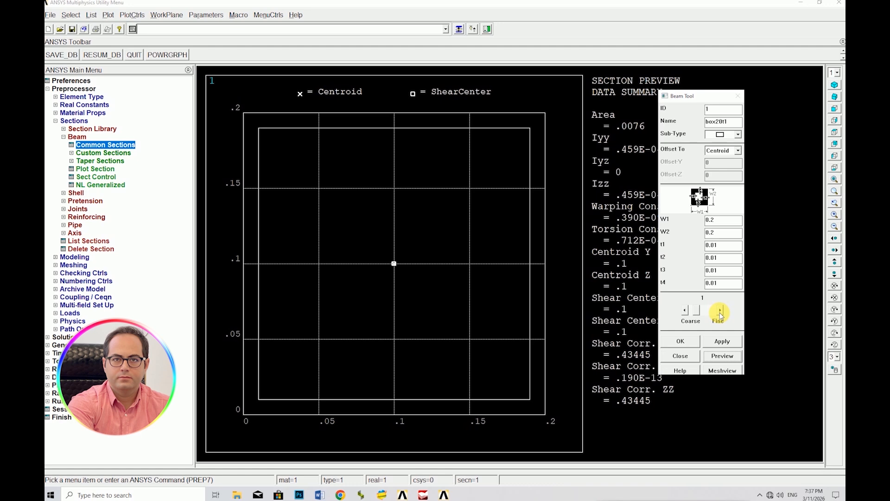
left_click(717, 372)
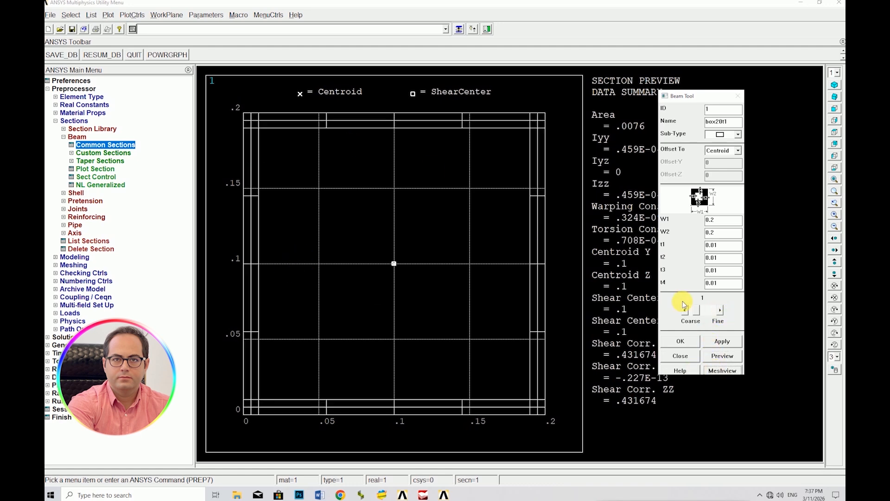
left_click(721, 312)
left_click(723, 370)
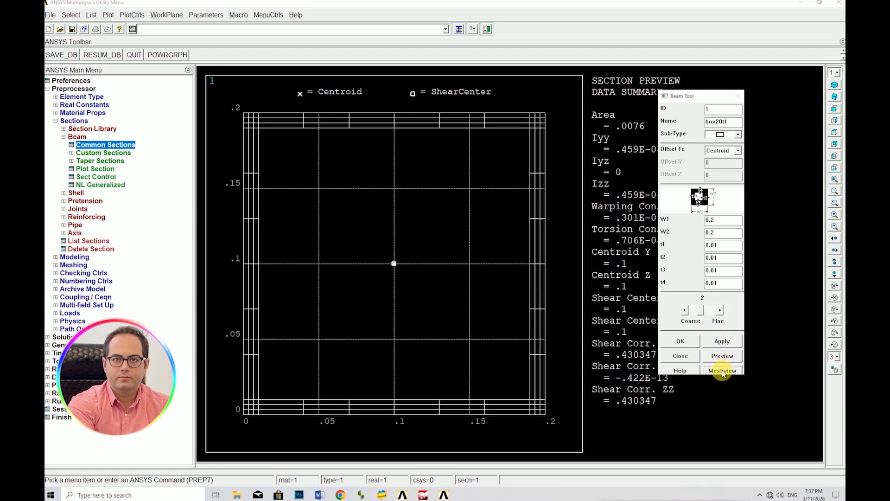
Set the section mesh refinement to 0 and accept the box20t1 beam section
left_click(686, 310)
left_click(686, 310)
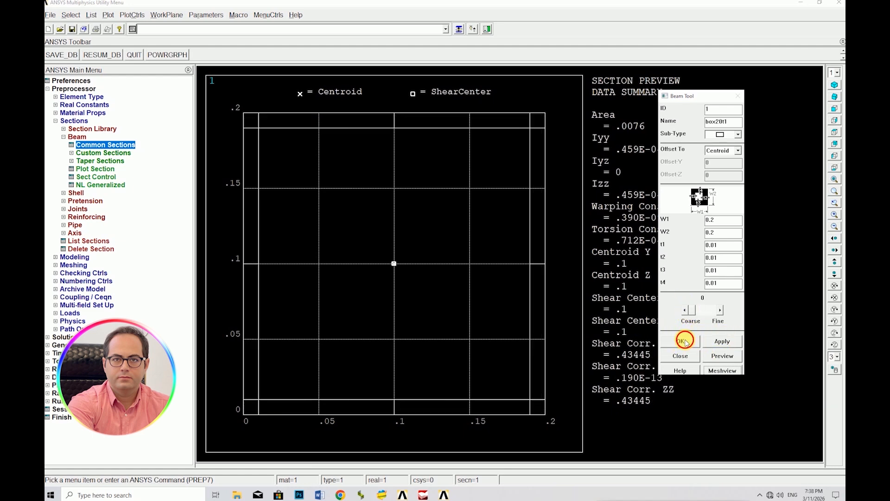
left_click(682, 341)
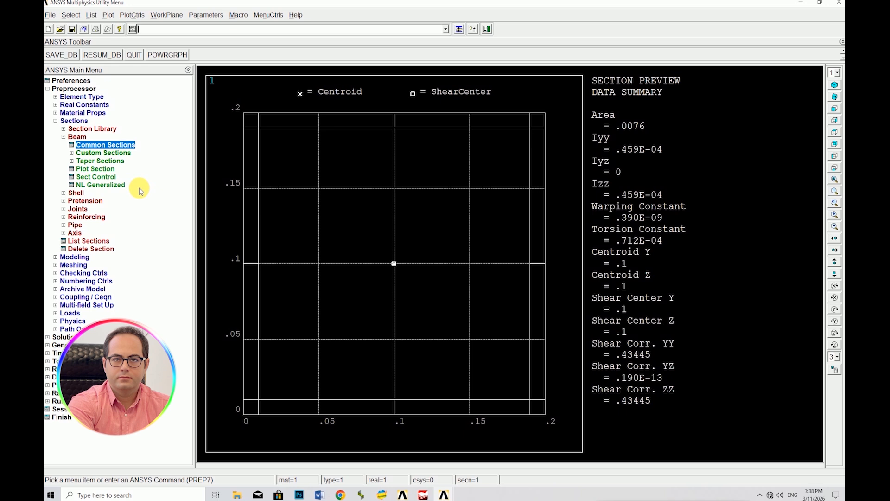